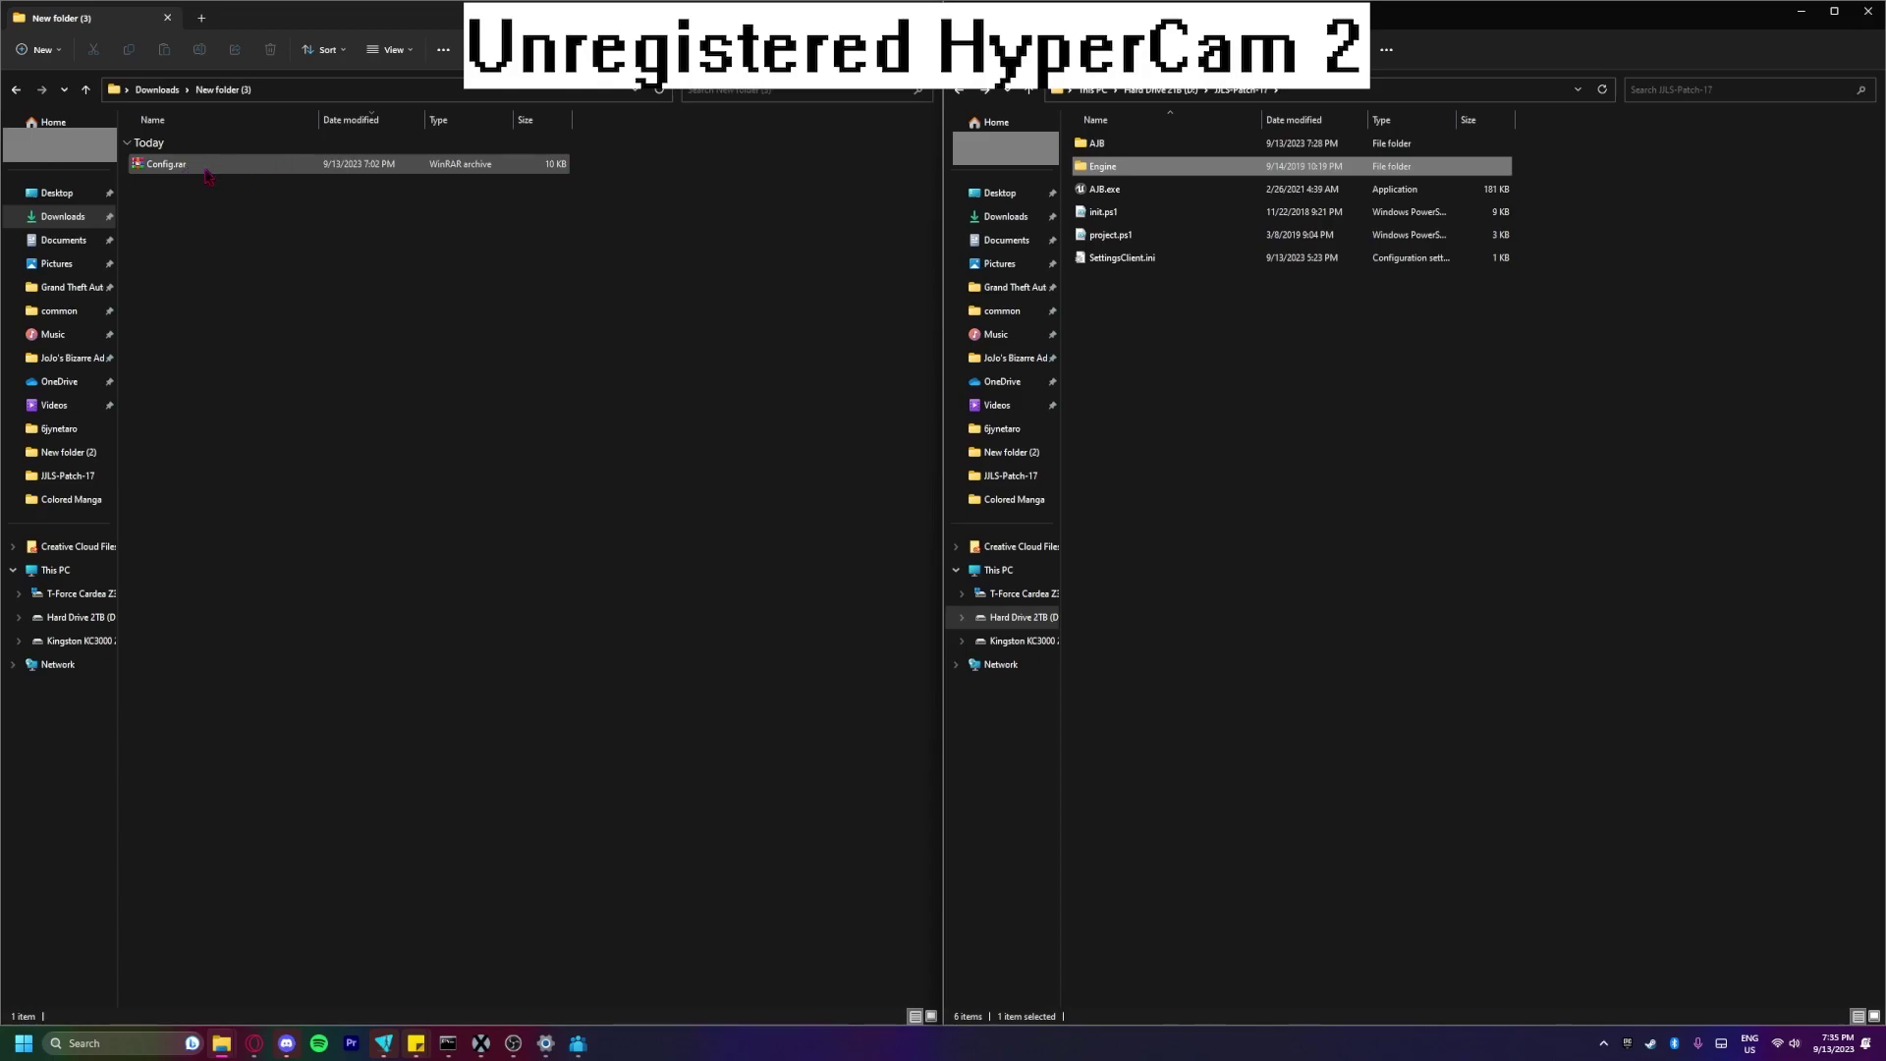
Delete the old Config folder inside the AJB folder.
double_click(1084, 149)
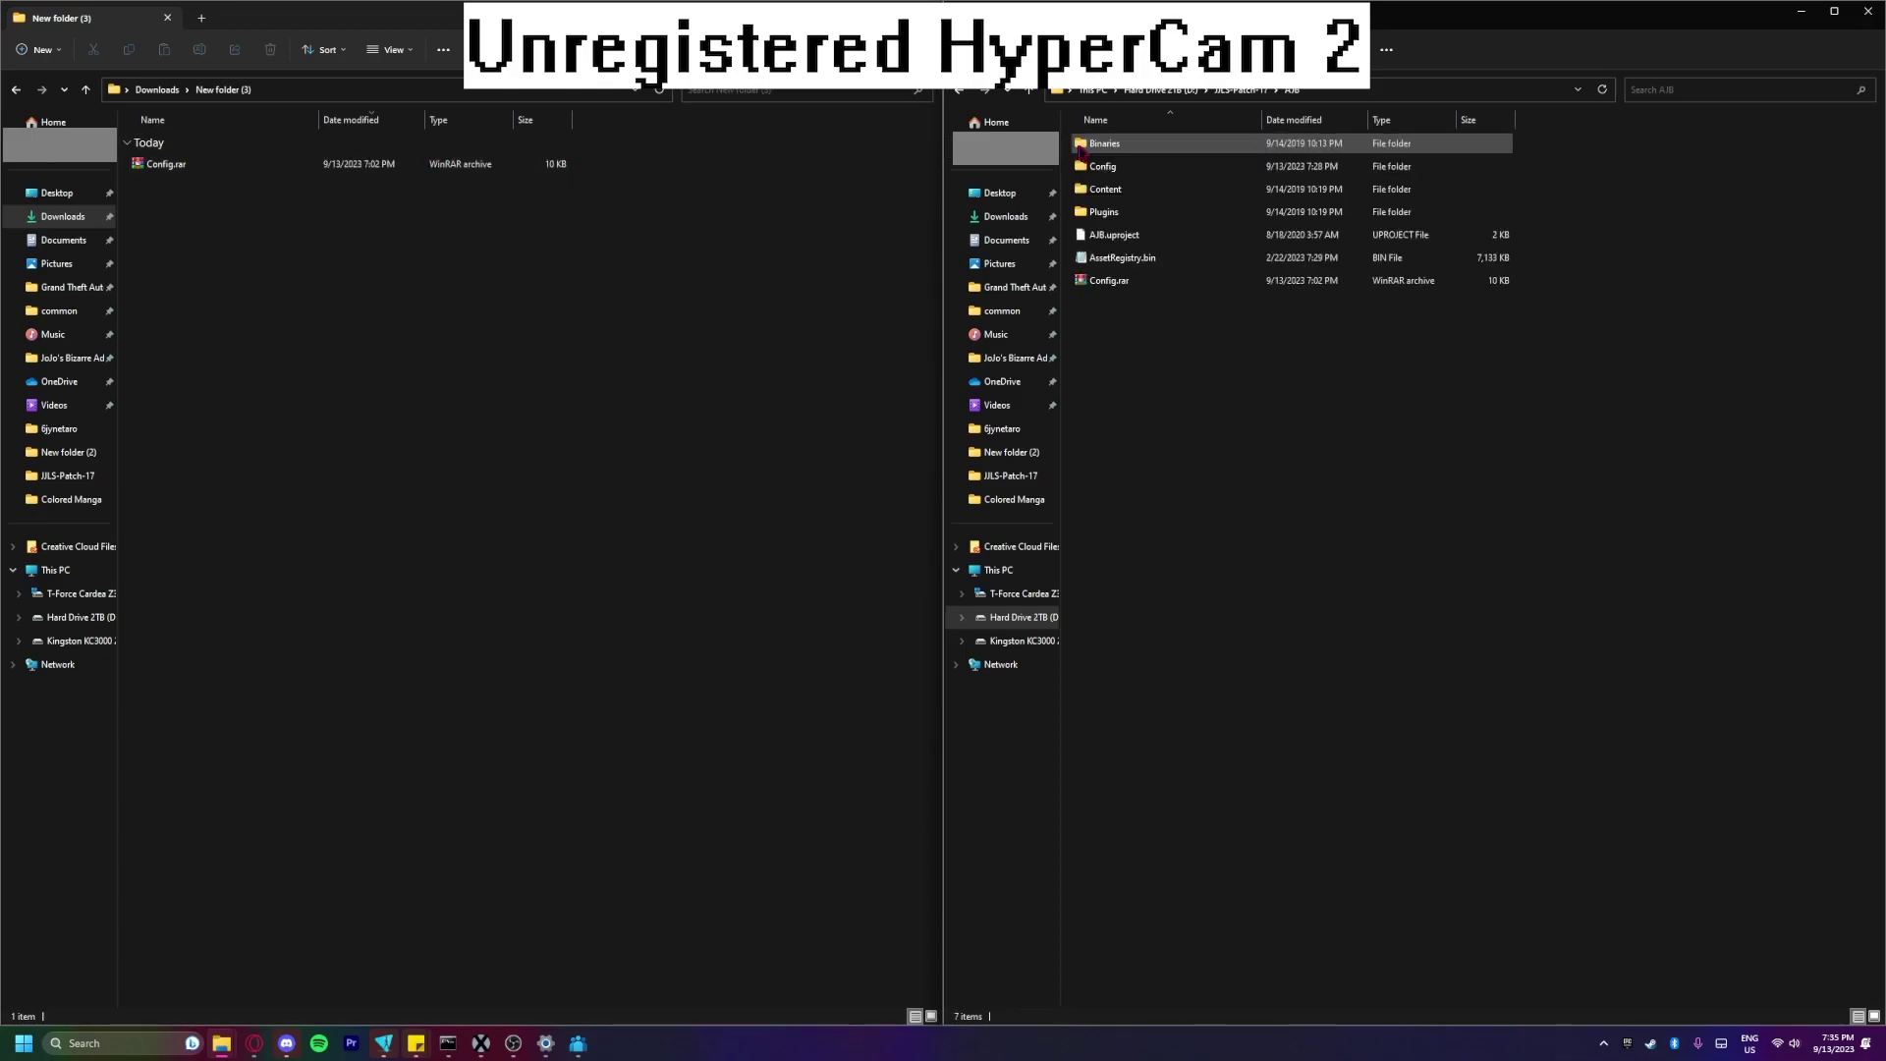
left_click(1094, 170)
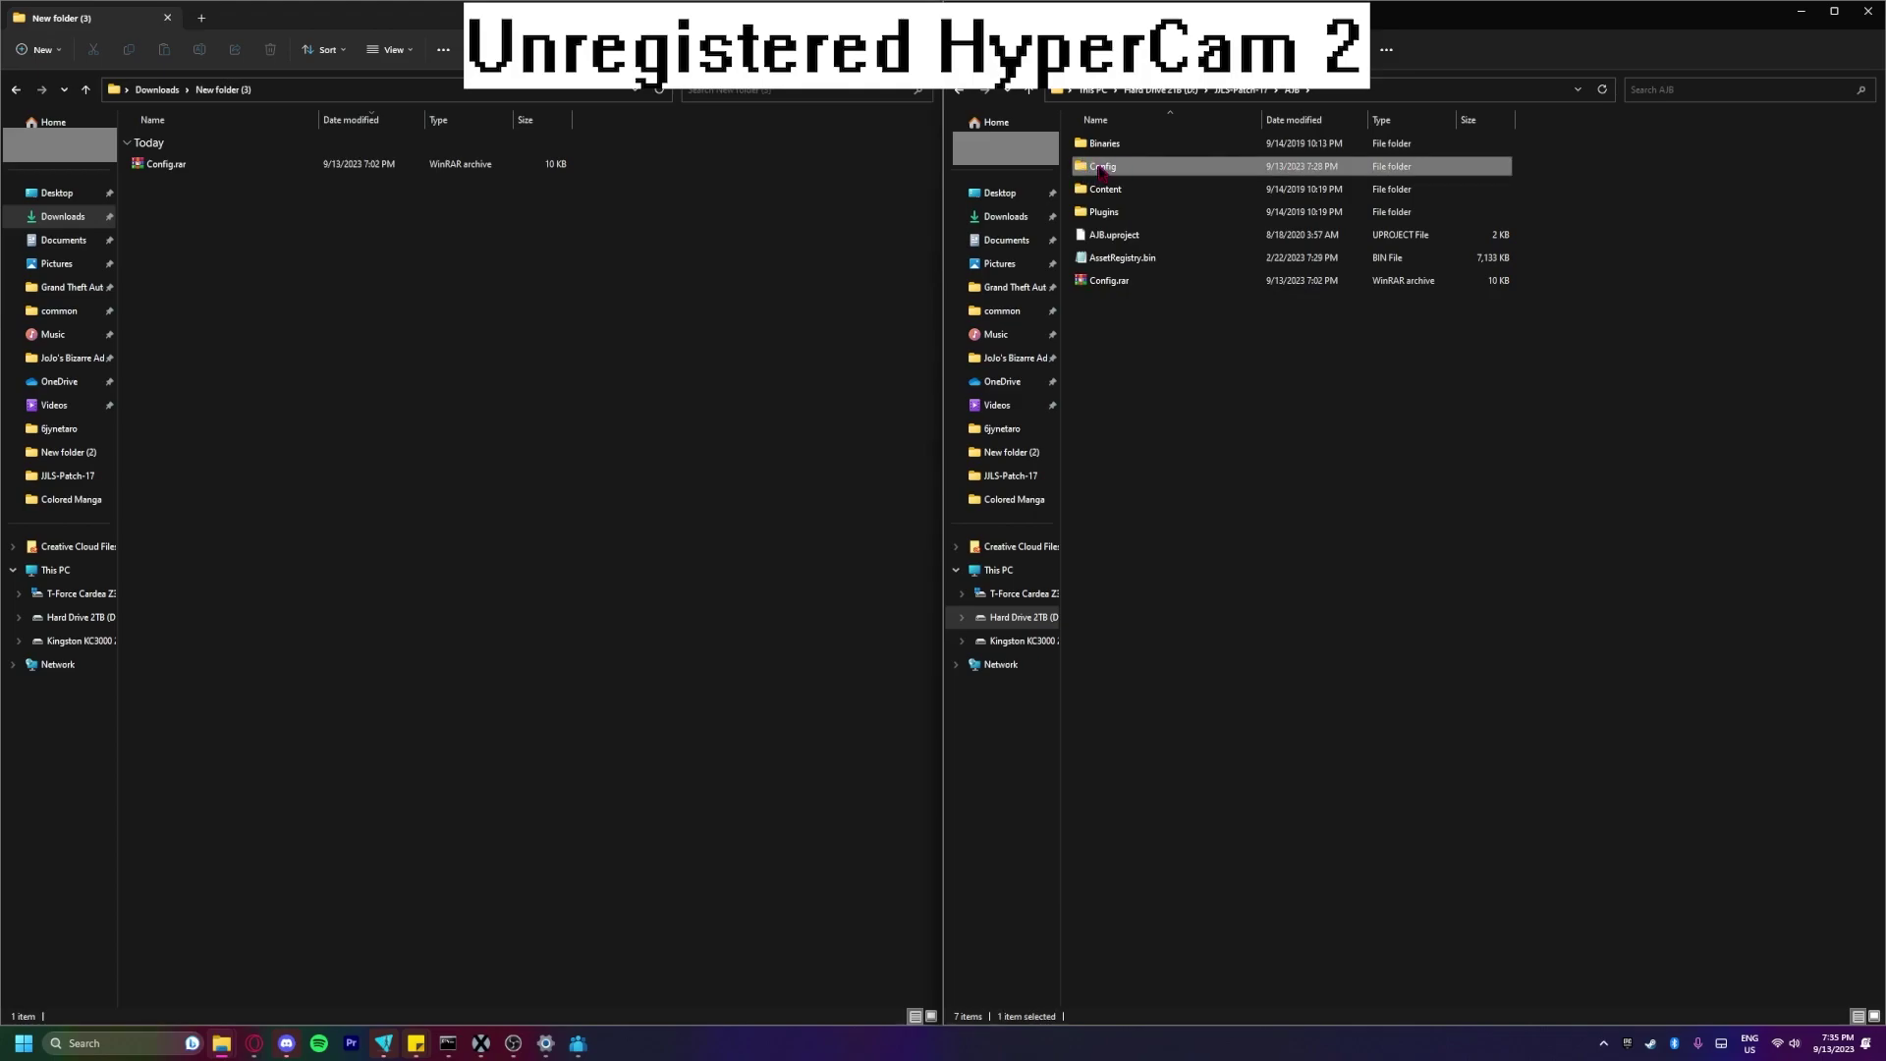
right_click(1104, 167)
left_click(1216, 189)
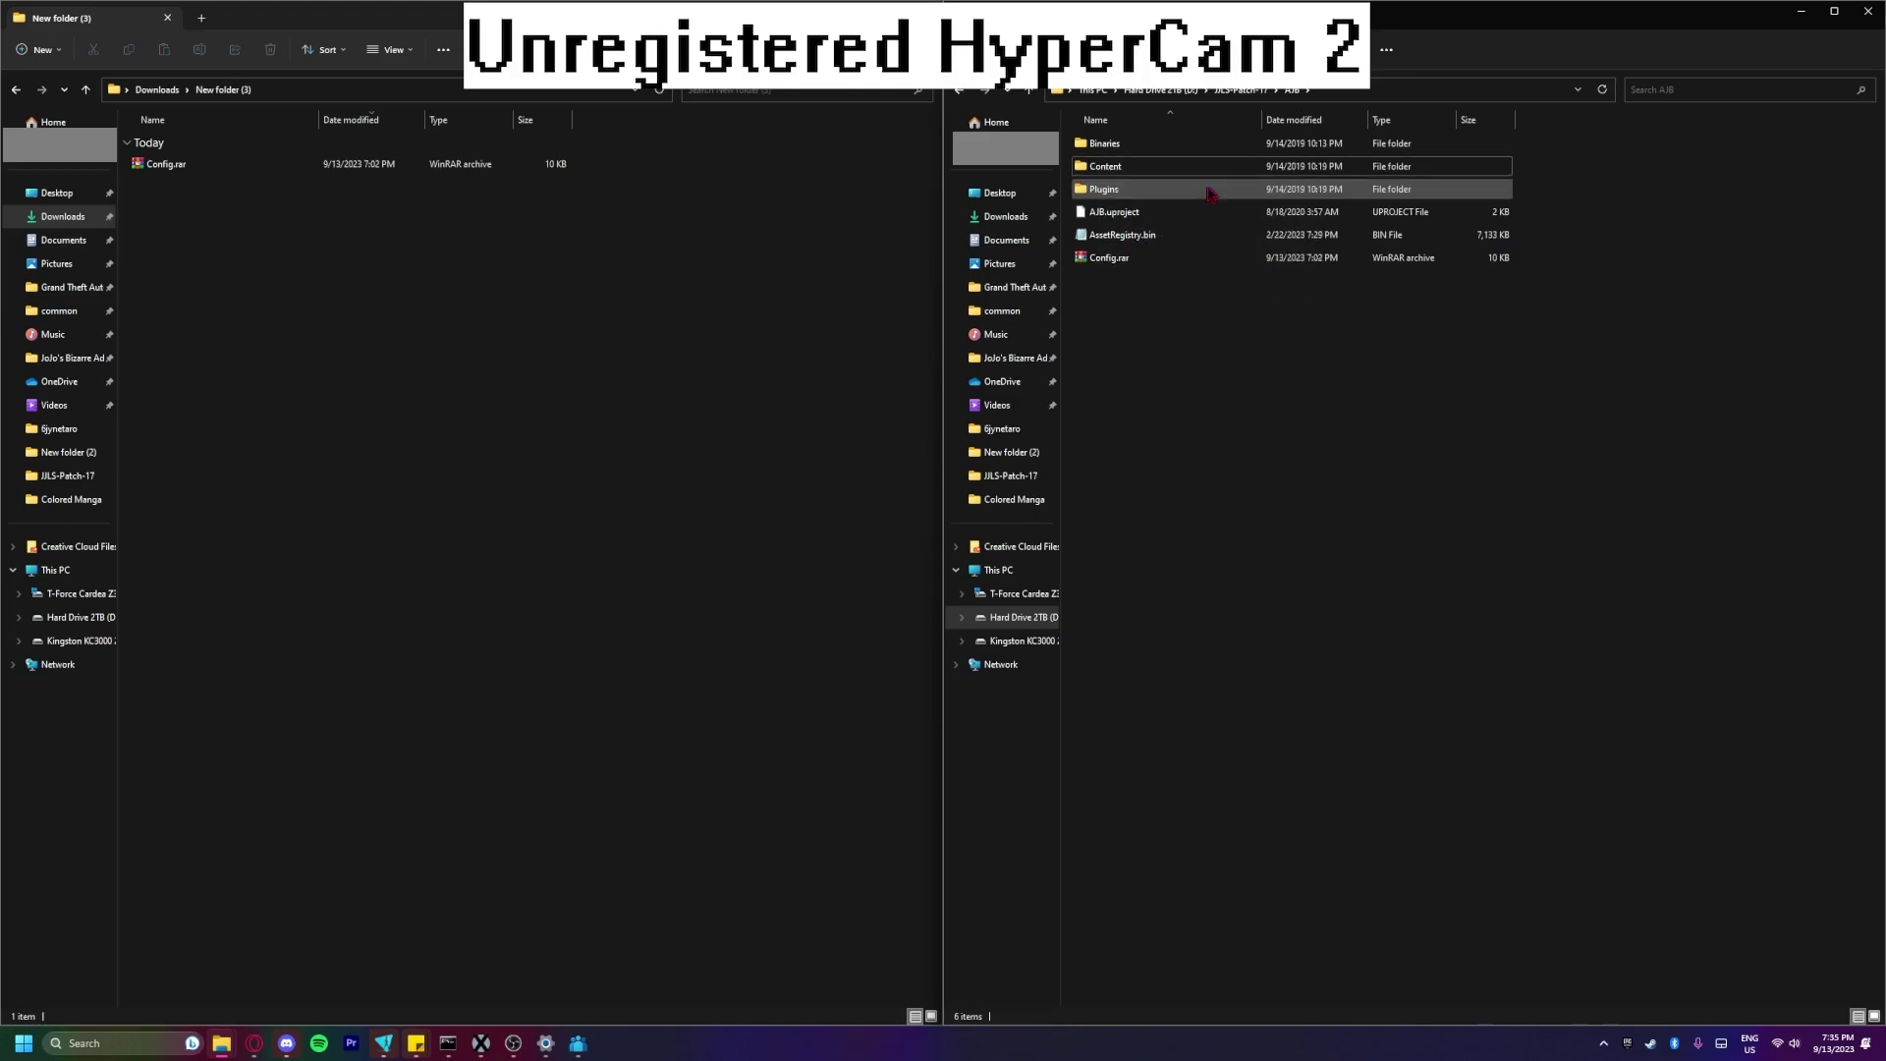
Copy Config.rar from the left pane into AJB, replacing the existing archive.
left_click_drag(165, 164, 1098, 363)
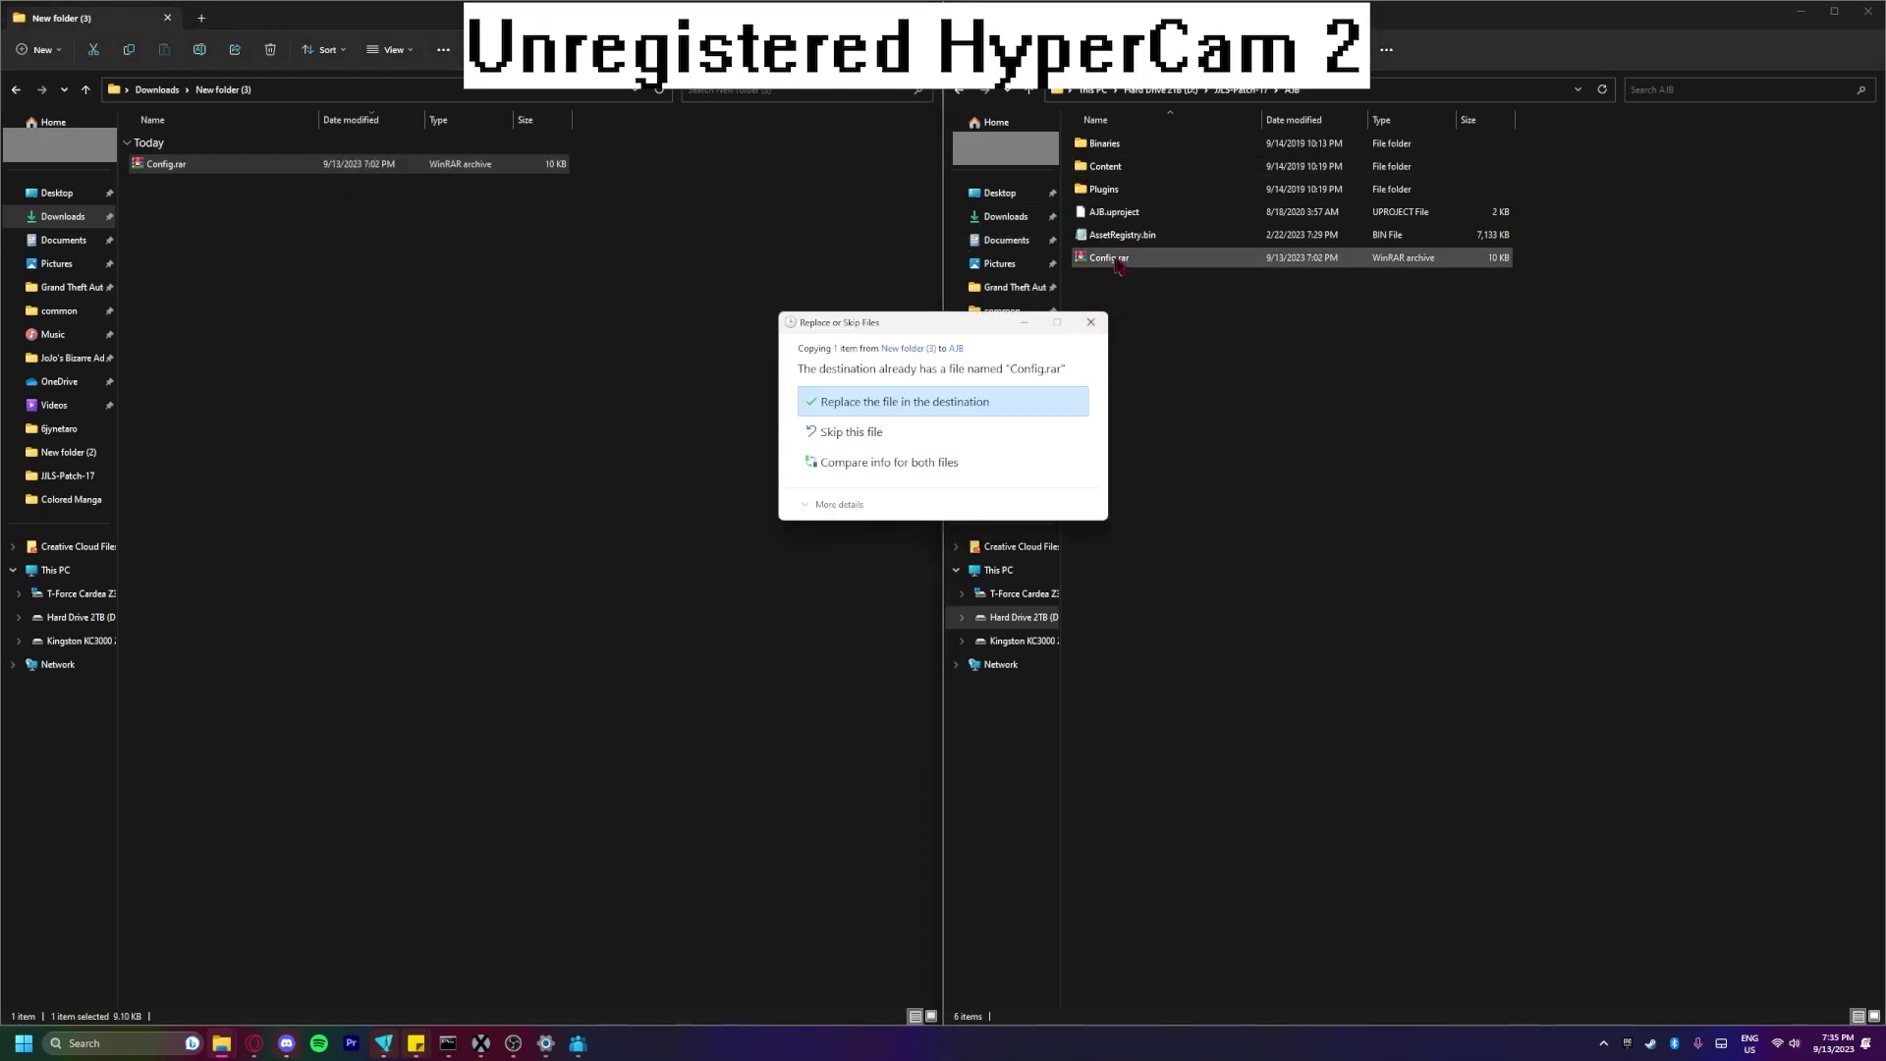
left_click(861, 400)
right_click(1120, 259)
mouse_move(1167, 546)
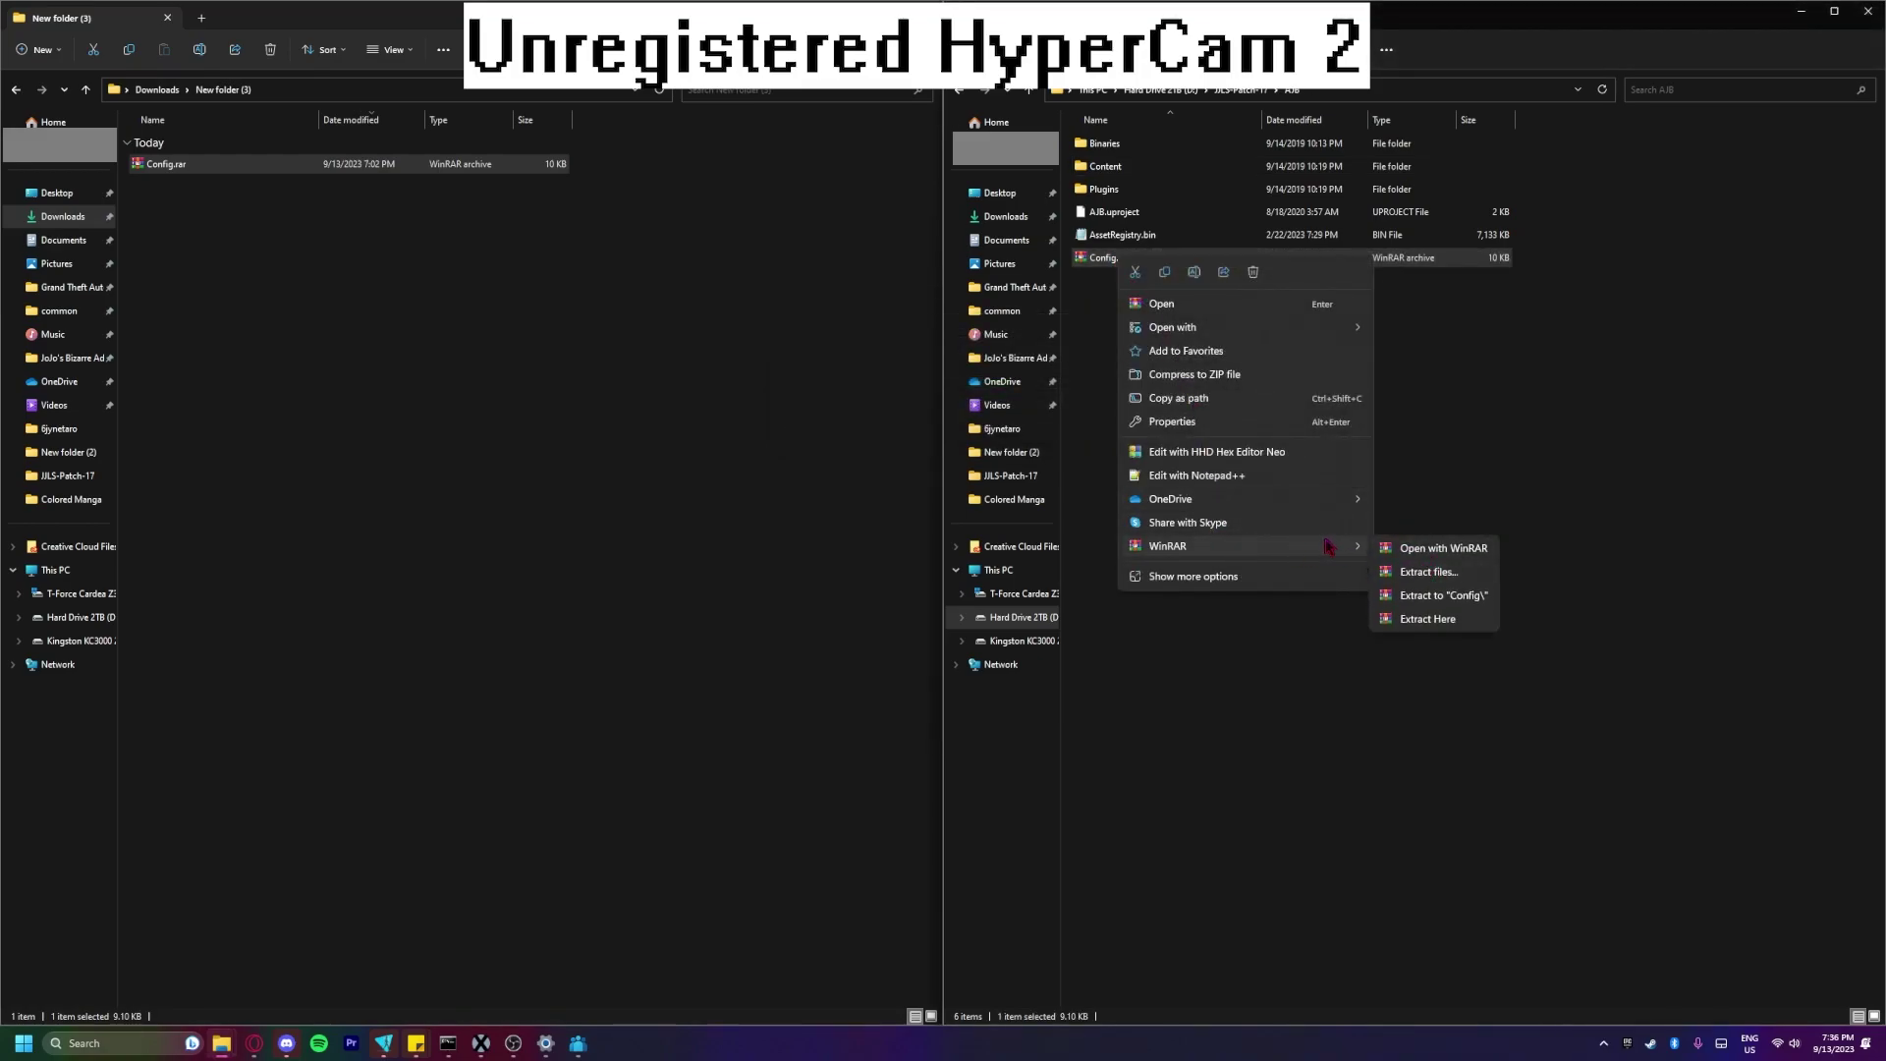
Use WinRAR's Extract Here on Config.rar to create a new Config folder in AJB.
left_click(1440, 619)
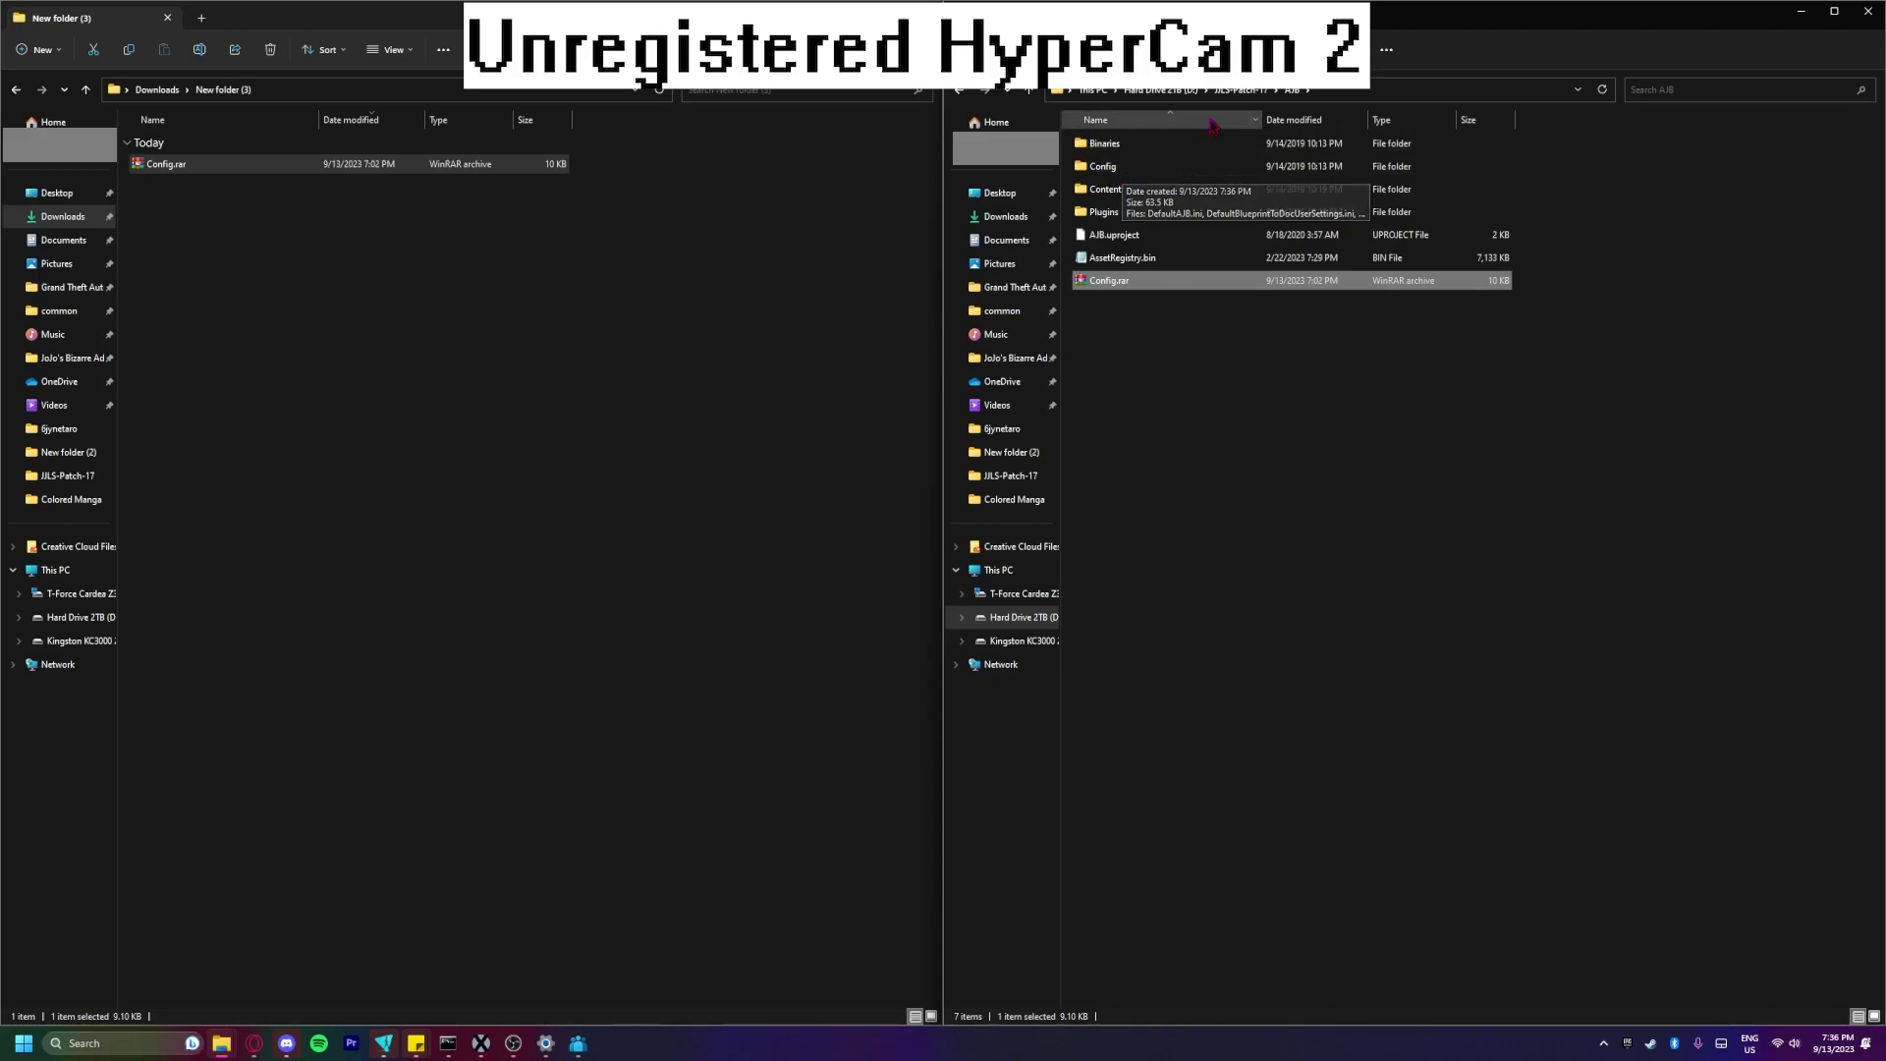
Run AJB.exe from JLS-Patch-17 to start JoJo Last Survivor.
left_click(1237, 92)
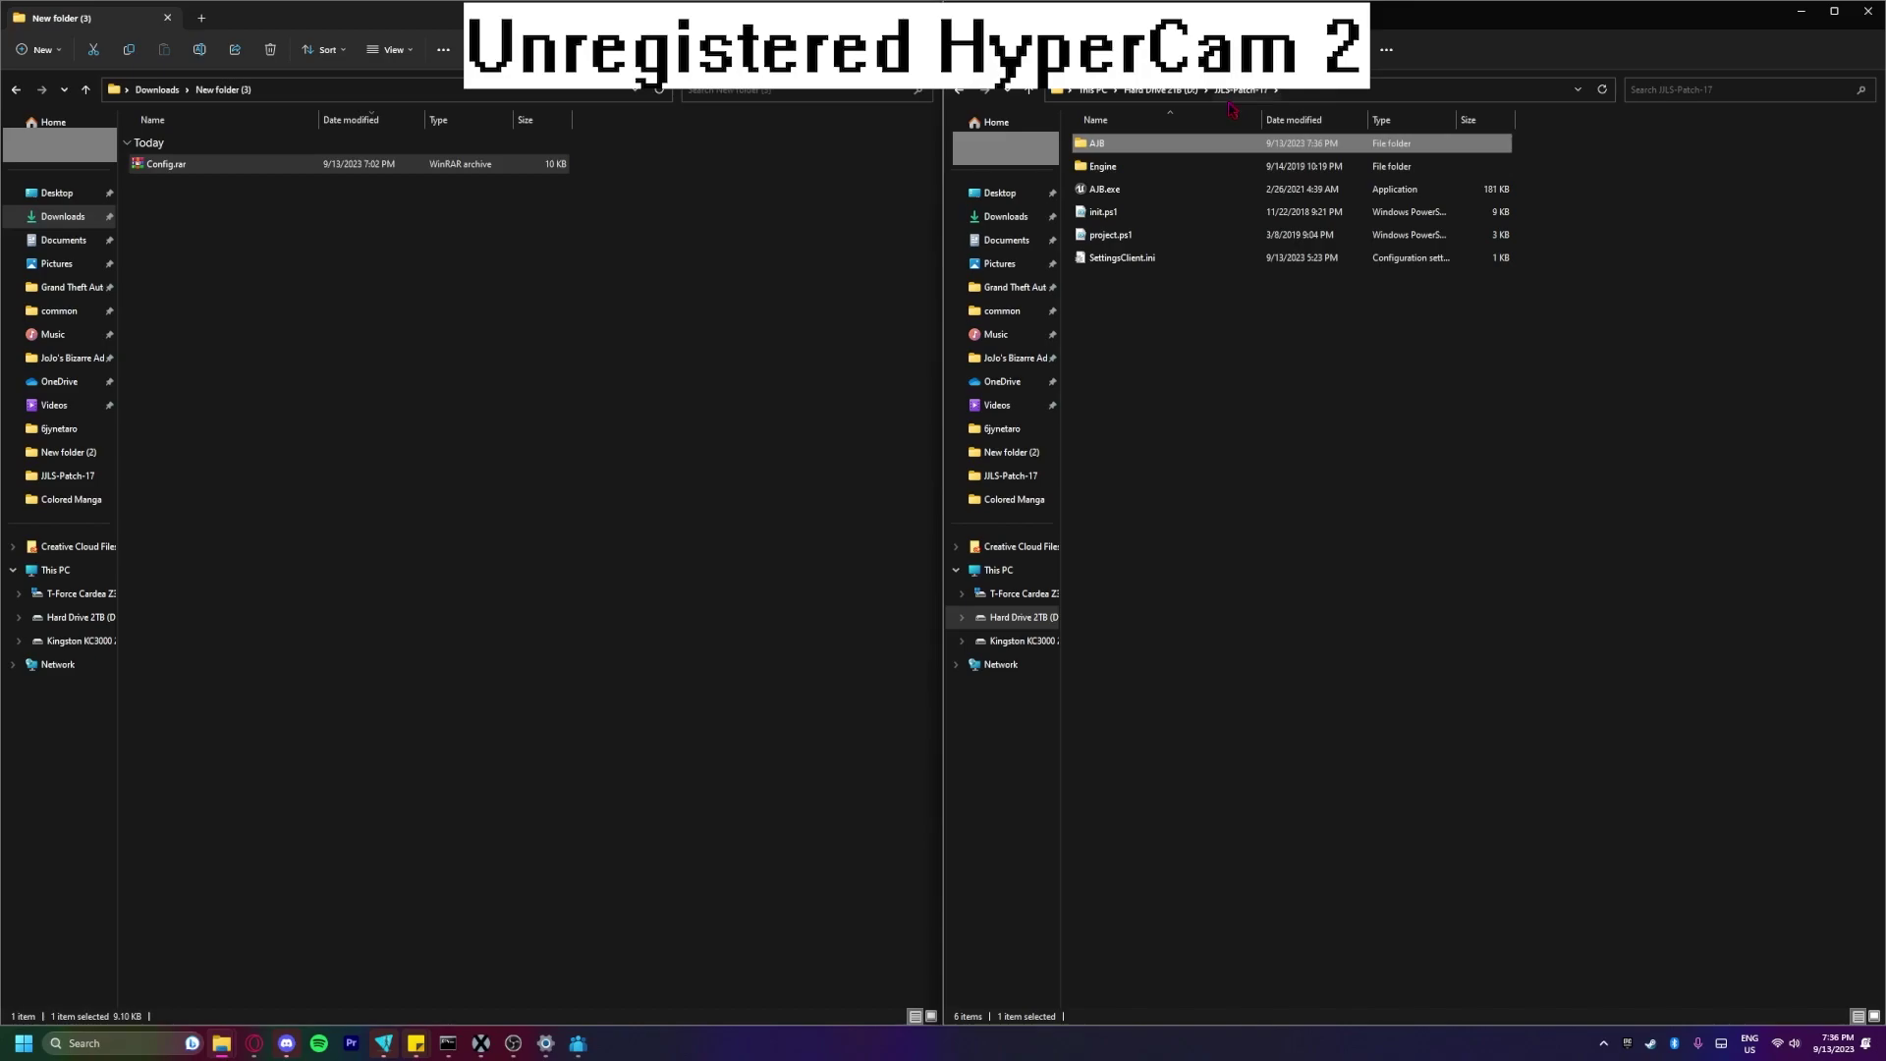
double_click(1147, 190)
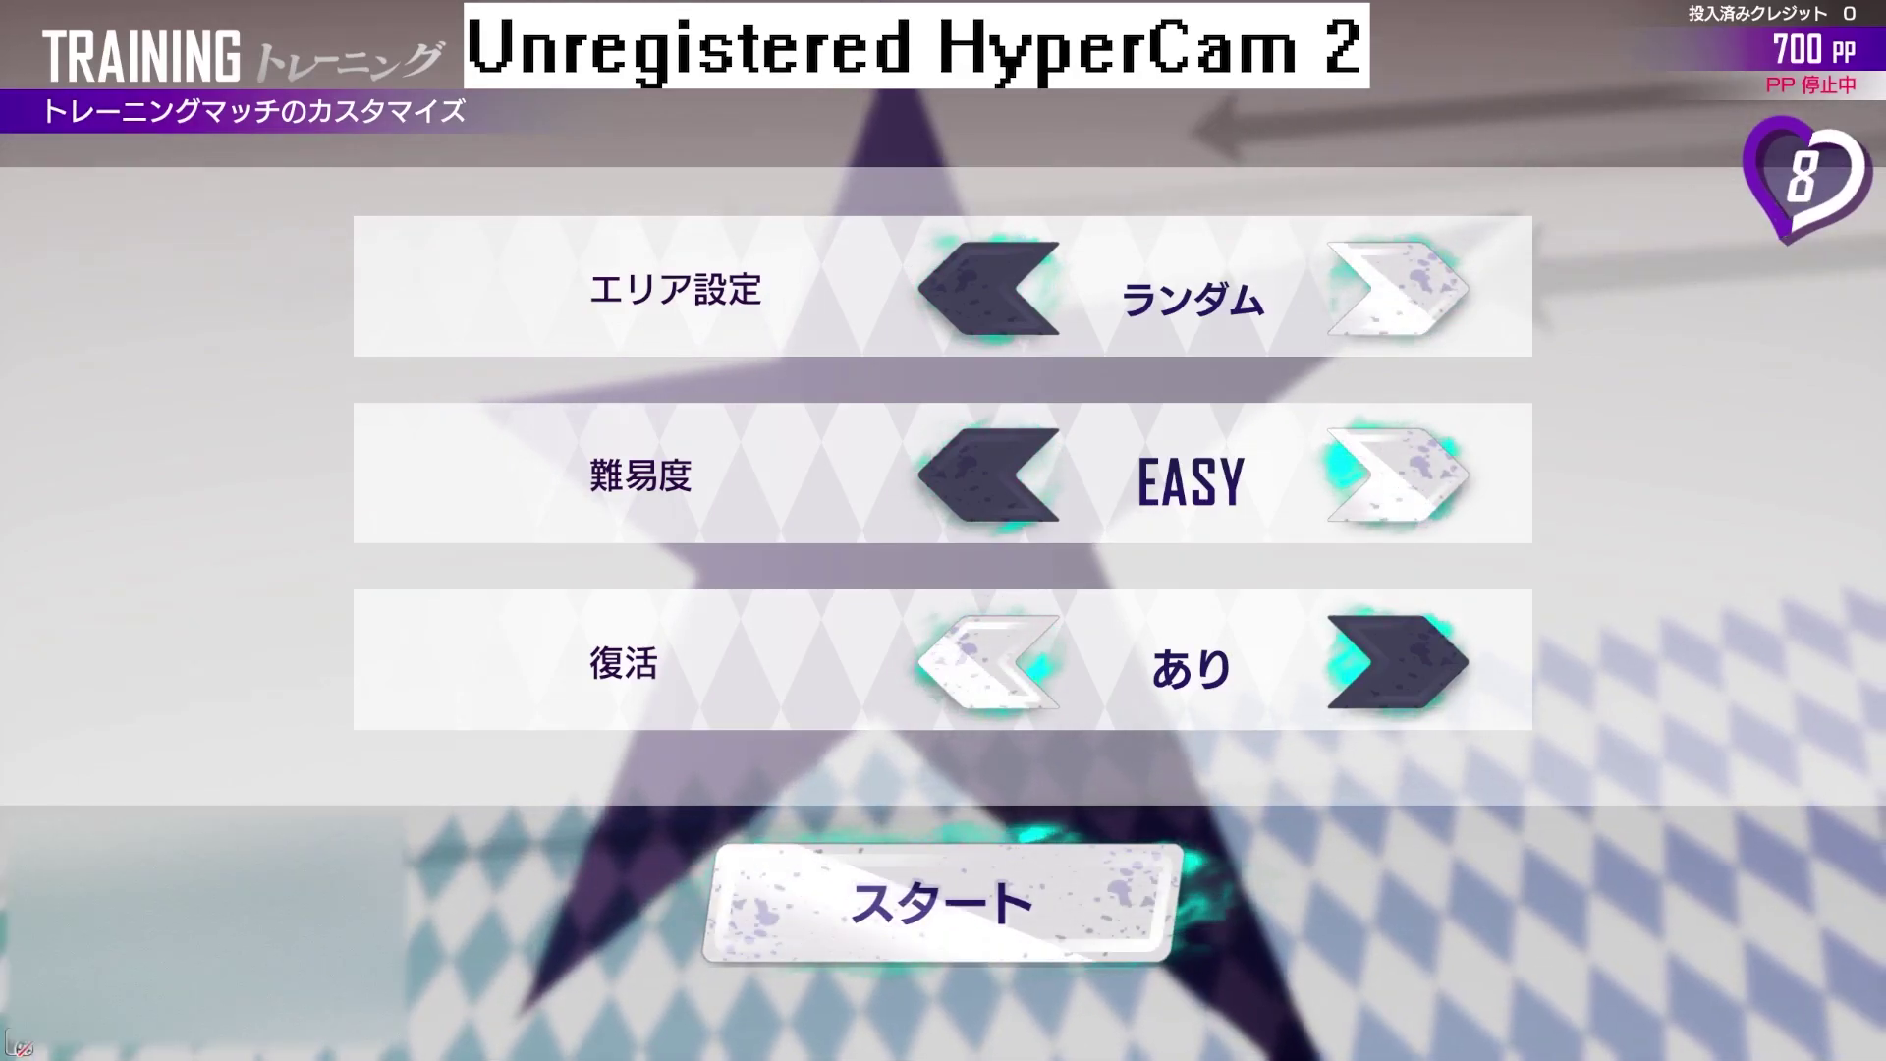
key("super")
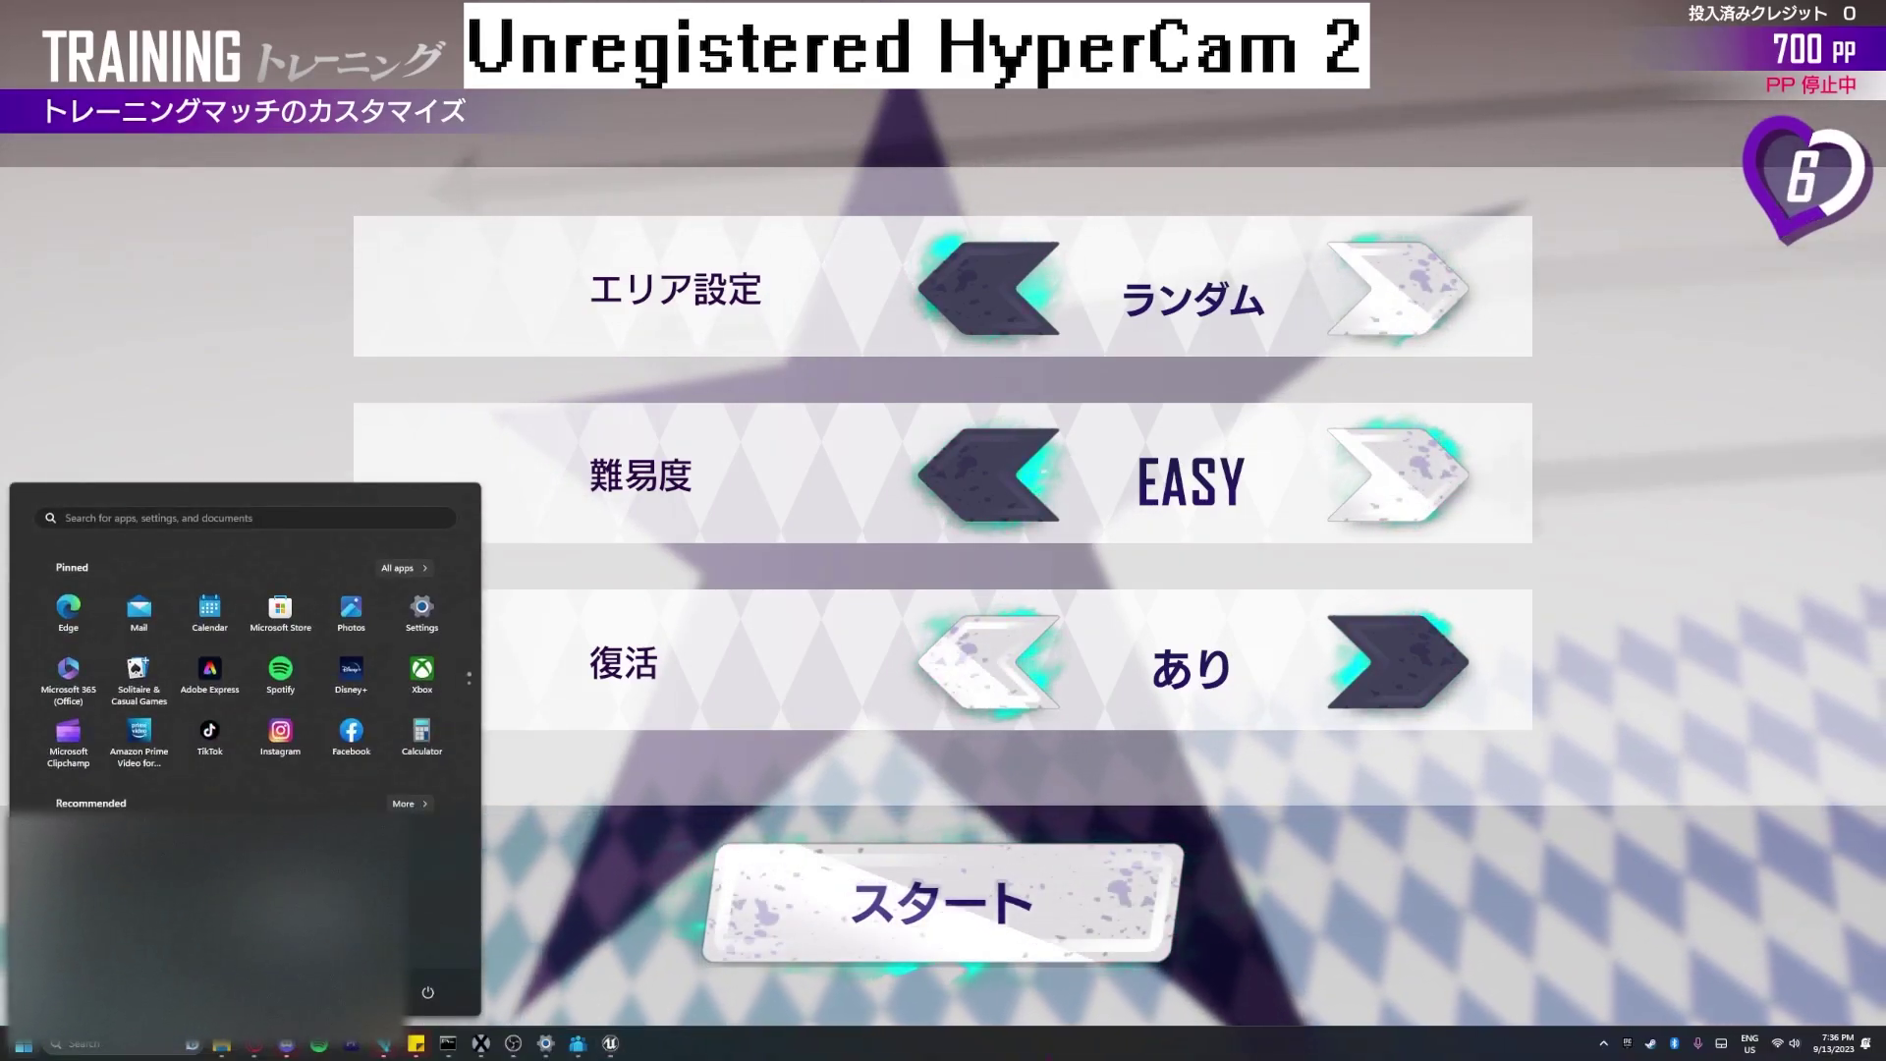
left_click(1033, 796)
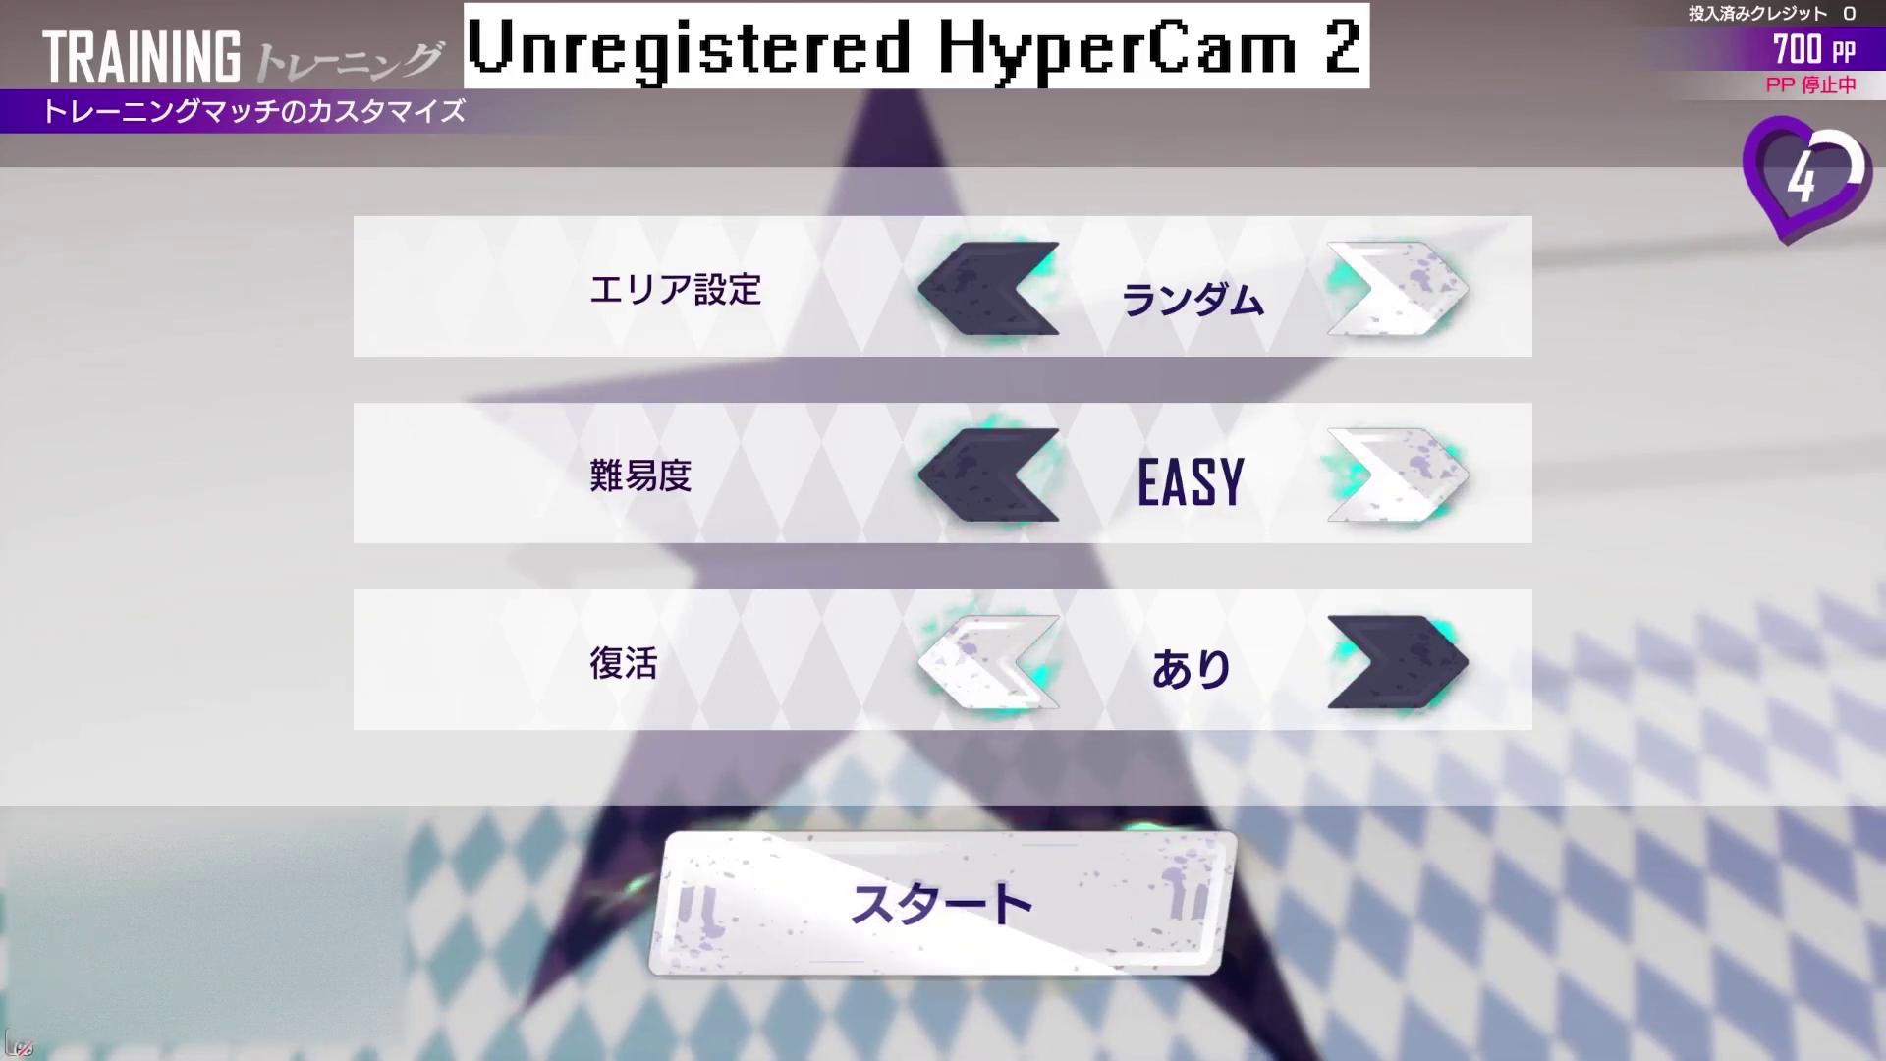